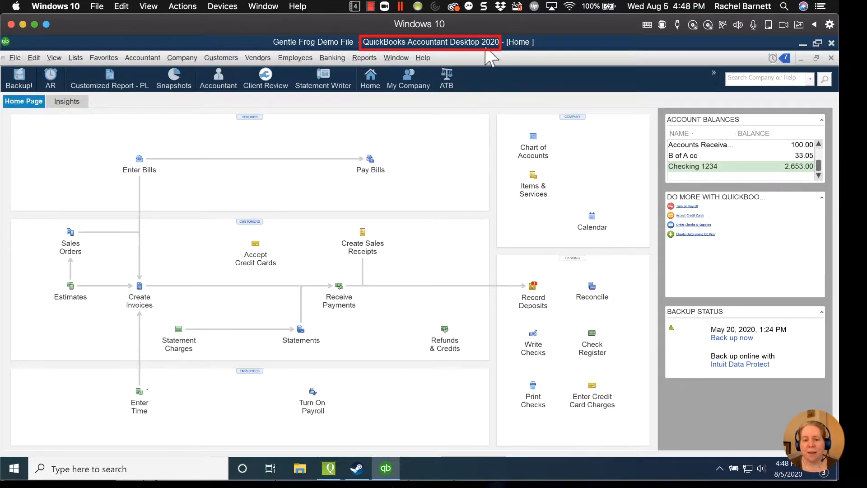
pyautogui.click(17, 62)
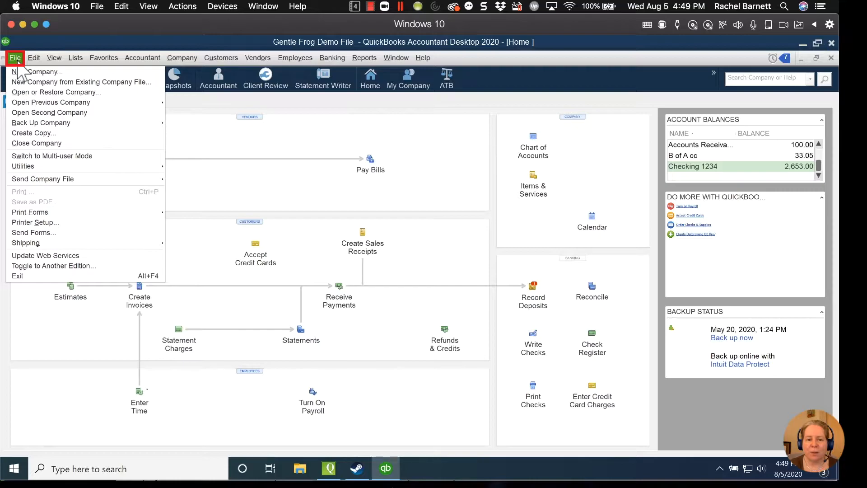
pyautogui.click(17, 59)
pyautogui.press('super+Tab')
pyautogui.press('super+Tab')
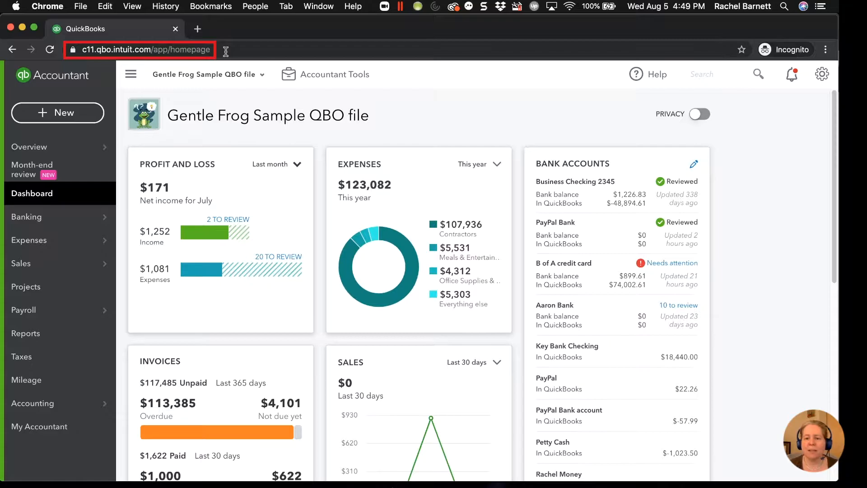
pyautogui.press('super+Tab')
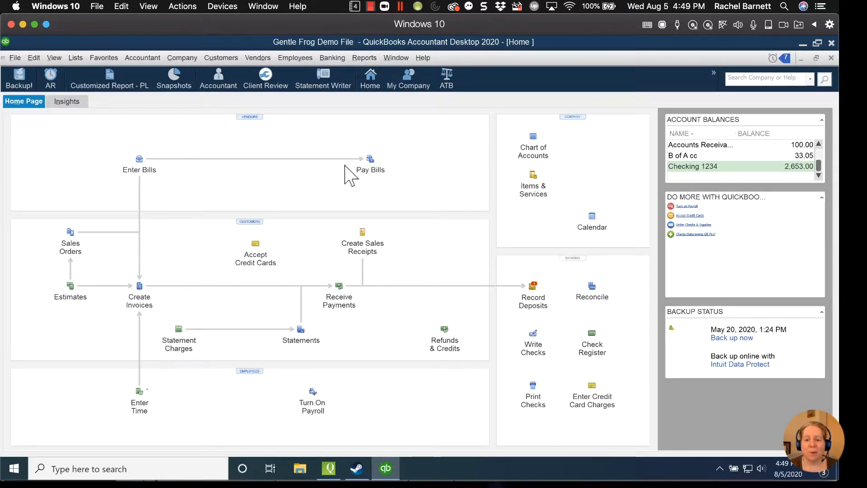
# Step: Write a check from Checking 1234 payable to Staples for 50.00
pyautogui.click(538, 355)
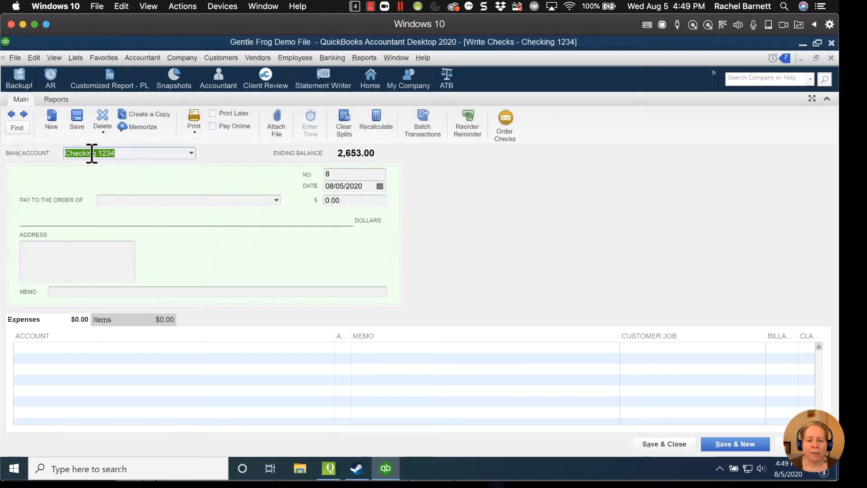
pyautogui.click(189, 154)
pyautogui.click(188, 154)
pyautogui.click(175, 198)
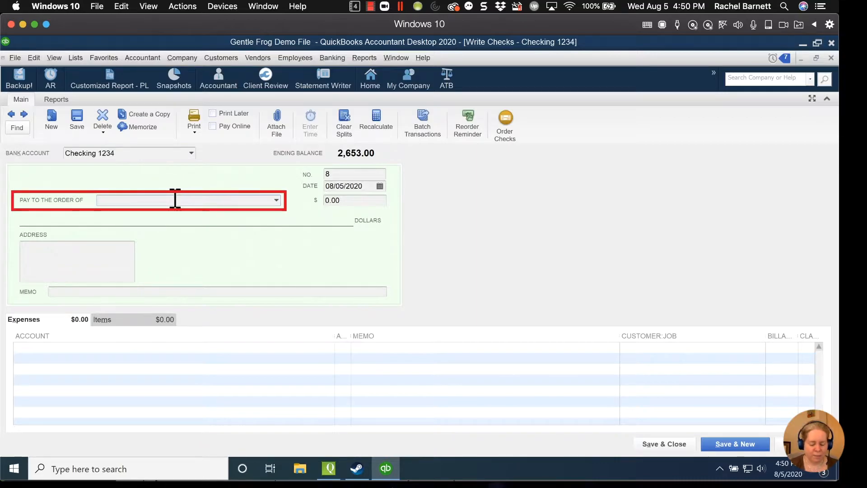
pyautogui.write('Staples')
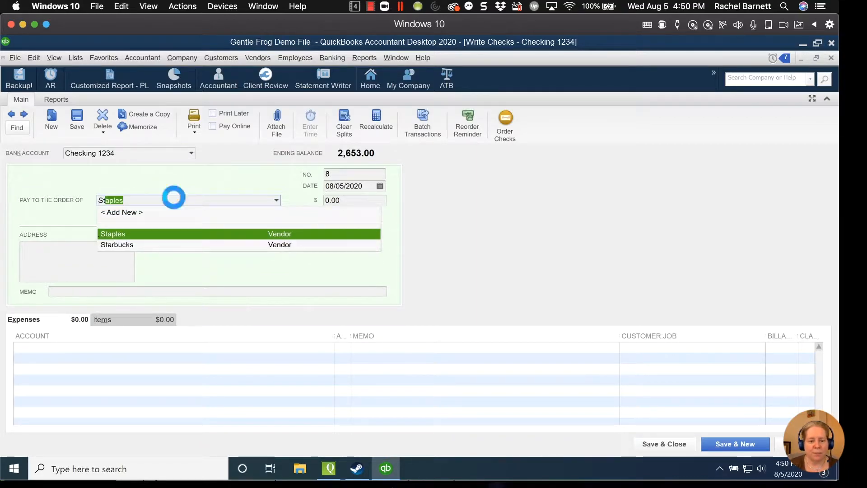
pyautogui.press('Tab')
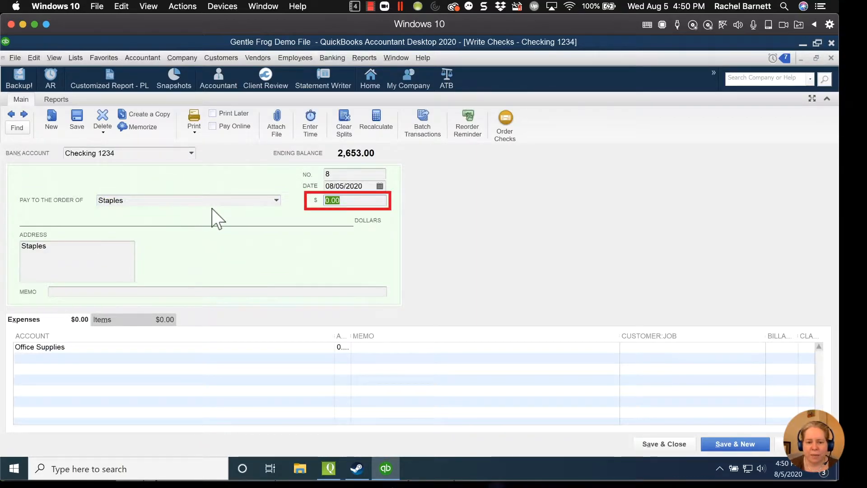
pyautogui.write('50')
pyautogui.press('Tab')
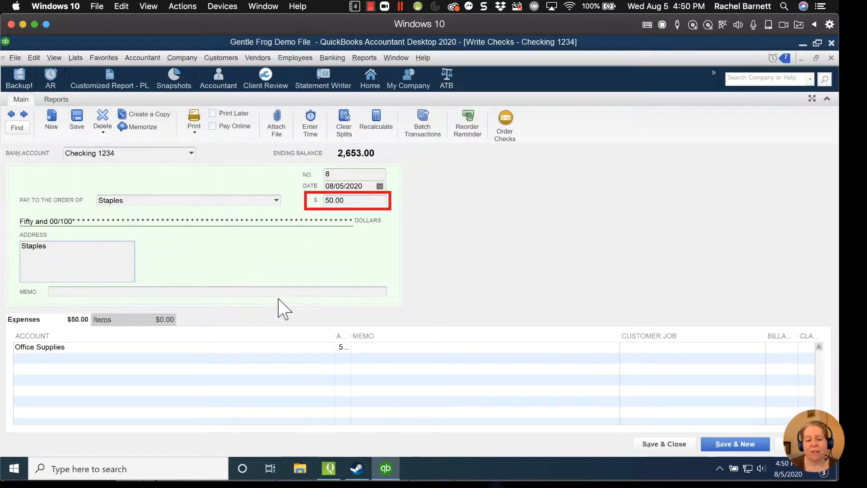
# Step: Keep Office Supplies as the expense account for the 50.00 line and save and close the check
pyautogui.moveTo(351, 336); pyautogui.dragTo(436, 337)
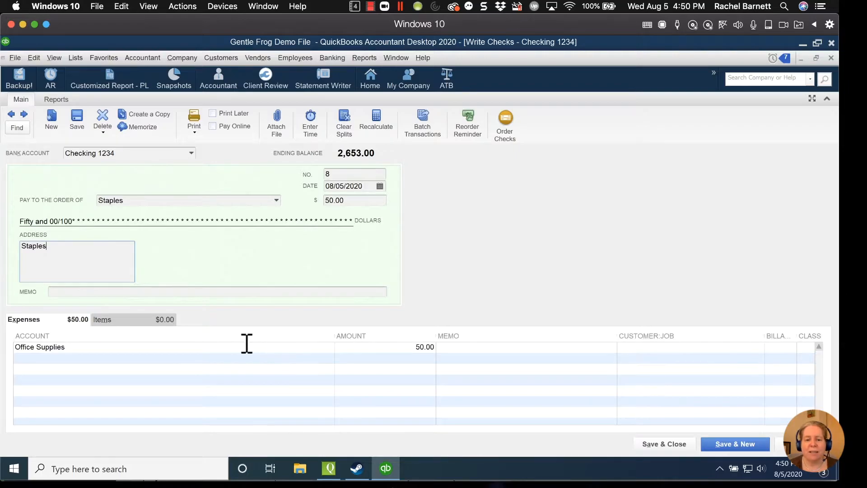
pyautogui.click(103, 347)
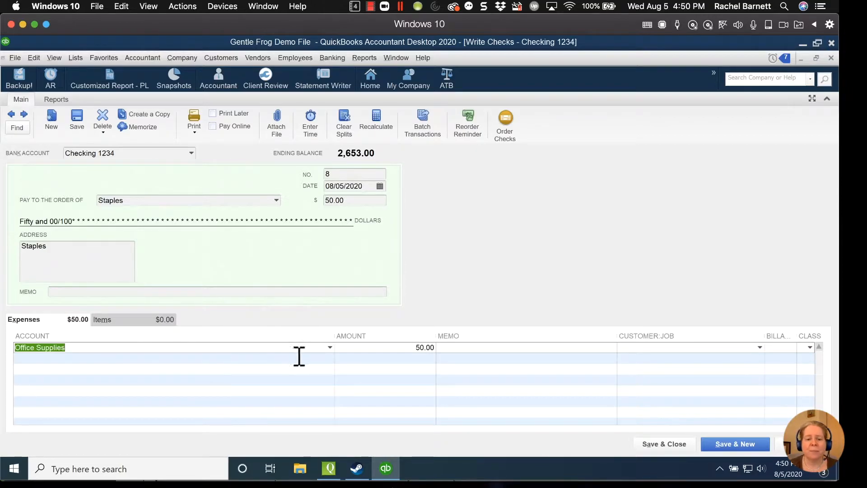
pyautogui.click(330, 348)
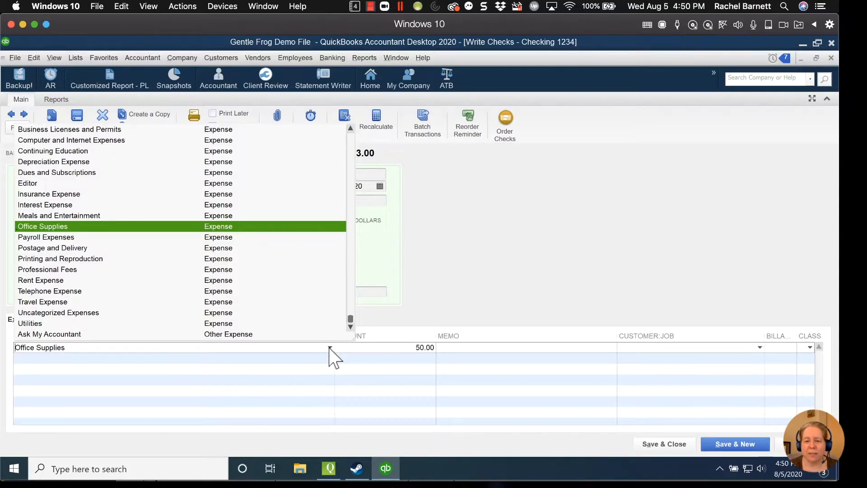
pyautogui.click(330, 349)
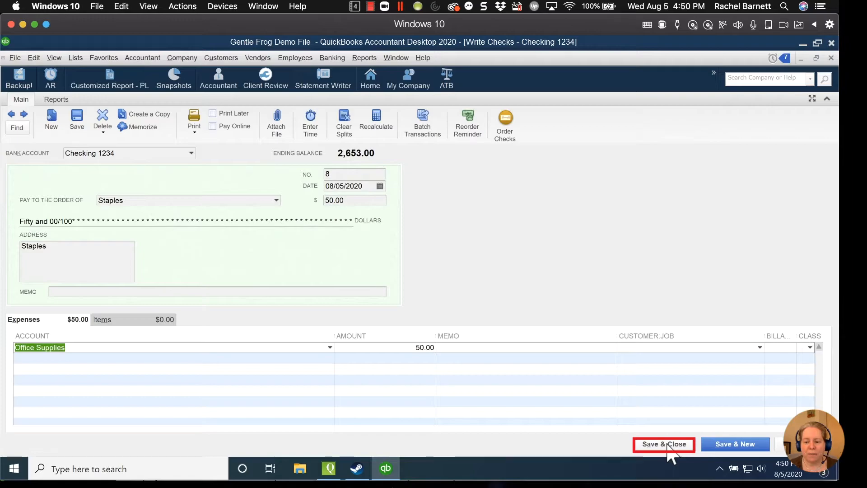
pyautogui.click(668, 445)
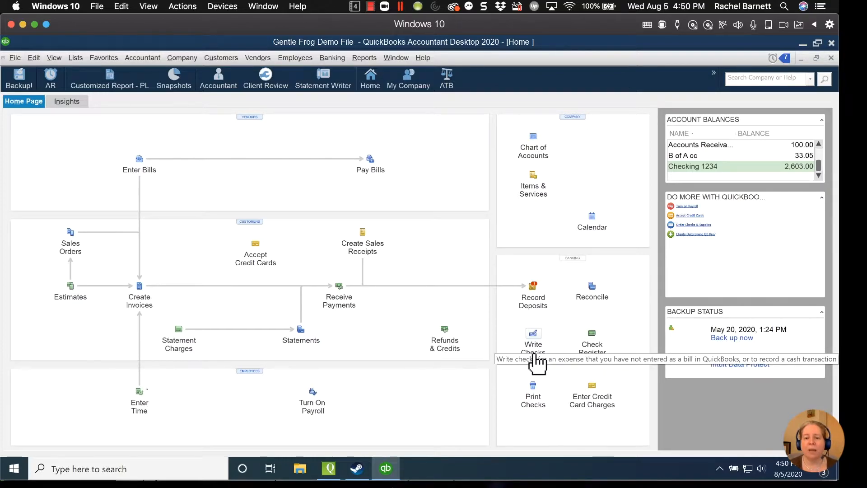
# Step: Start a credit card charge on B of A cc purchased from Staples
pyautogui.click(595, 408)
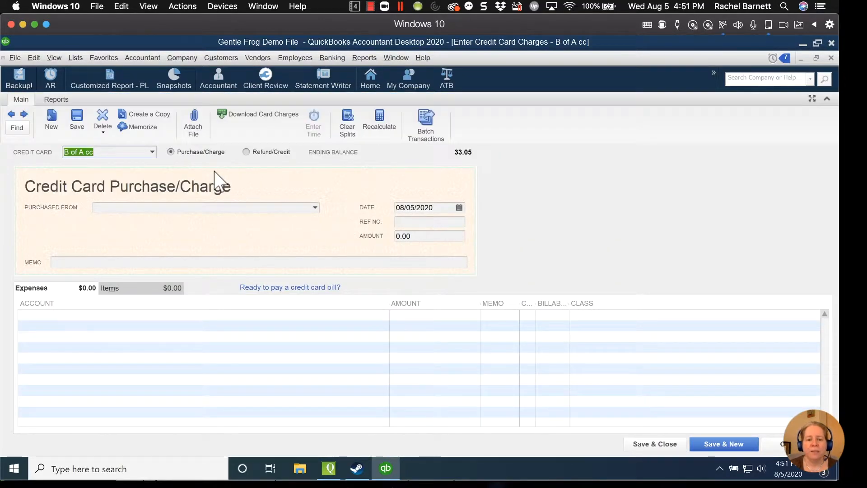
pyautogui.click(153, 152)
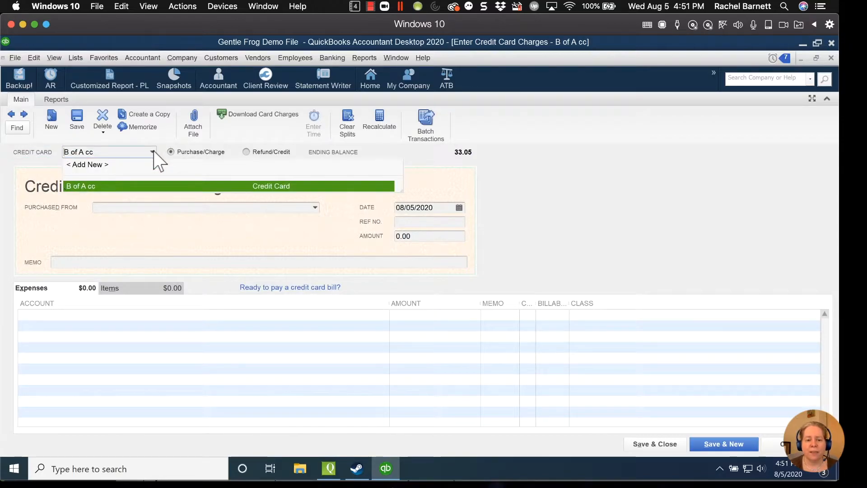
pyautogui.click(147, 150)
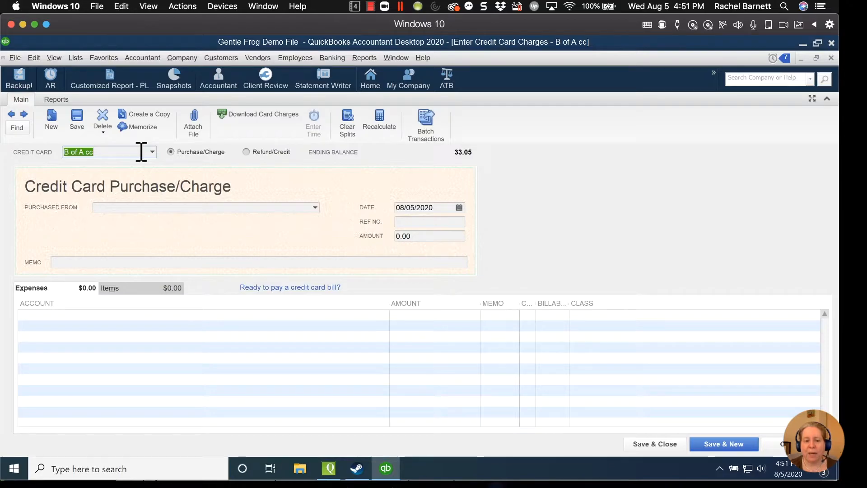
pyautogui.click(152, 153)
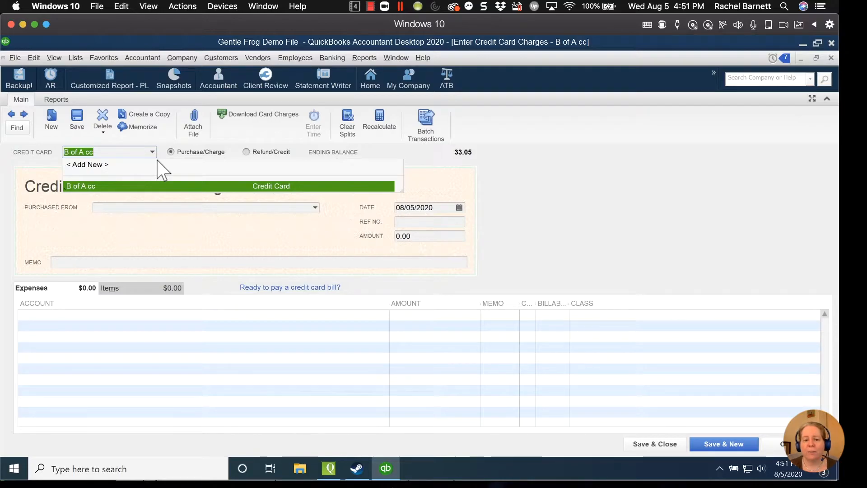
pyautogui.click(54, 206)
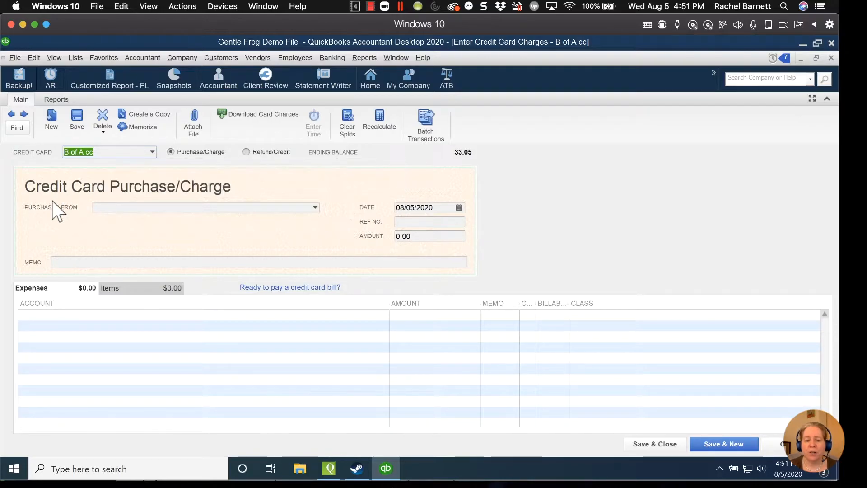
pyautogui.click(139, 207)
pyautogui.write('Staples')
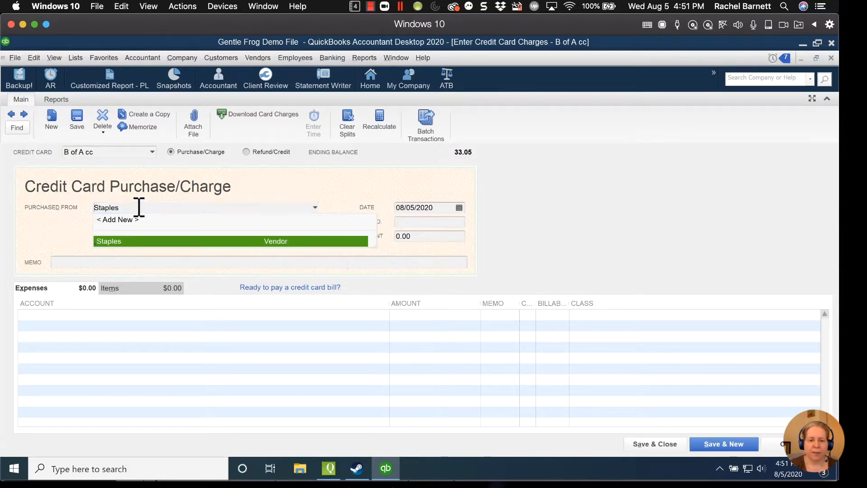
pyautogui.press('Tab')
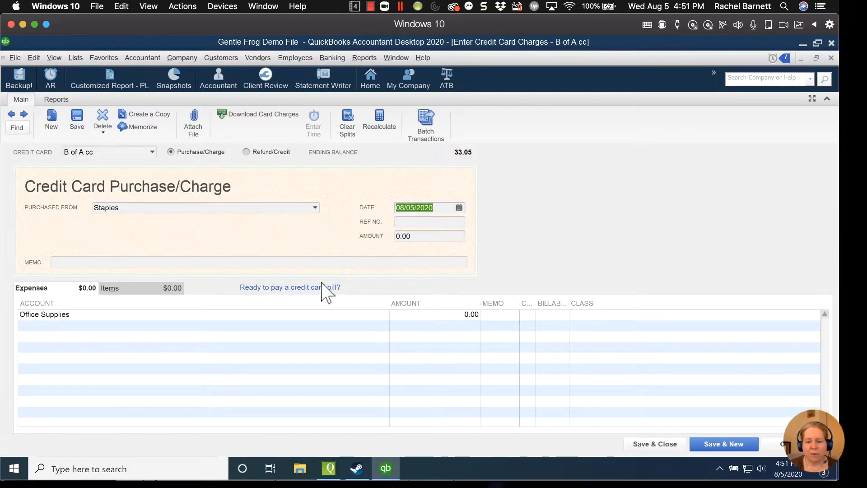
# Step: Enter 50.00 on the Office Supplies line and save and close the credit card charge
pyautogui.click(446, 315)
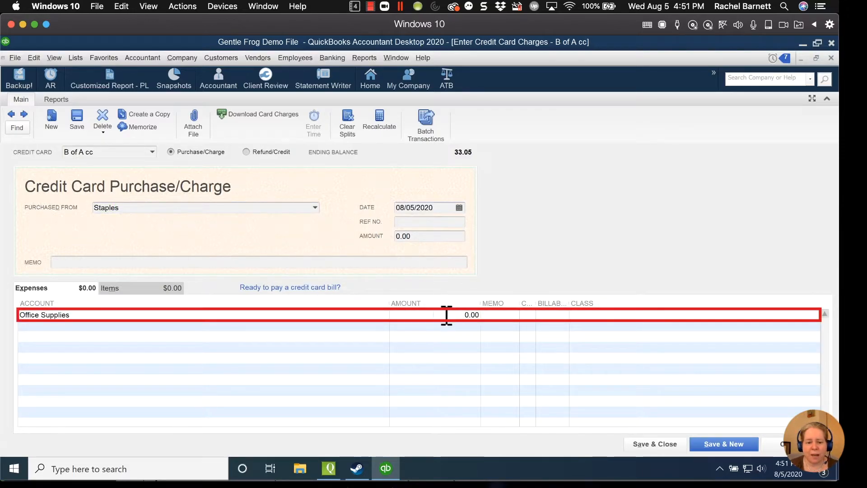
pyautogui.press('Delete')
pyautogui.press('Delete')
pyautogui.press('Delete')
pyautogui.press('Delete')
pyautogui.write('50.00')
pyautogui.press('Tab')
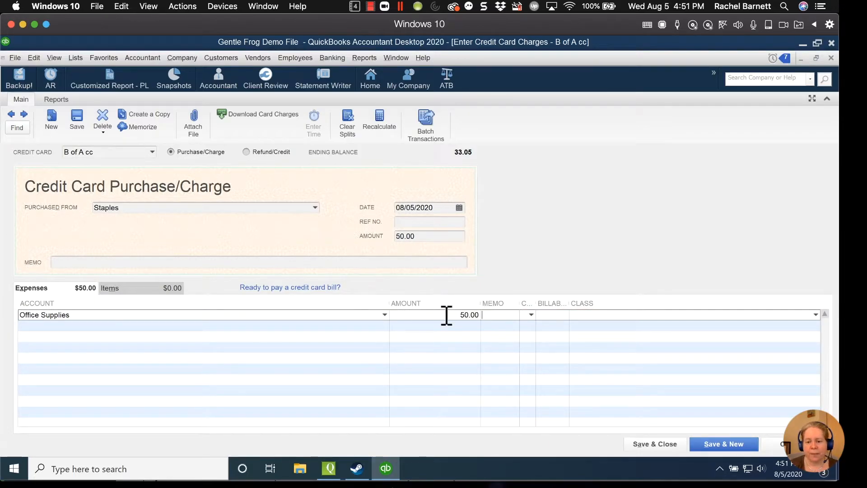
pyautogui.click(657, 446)
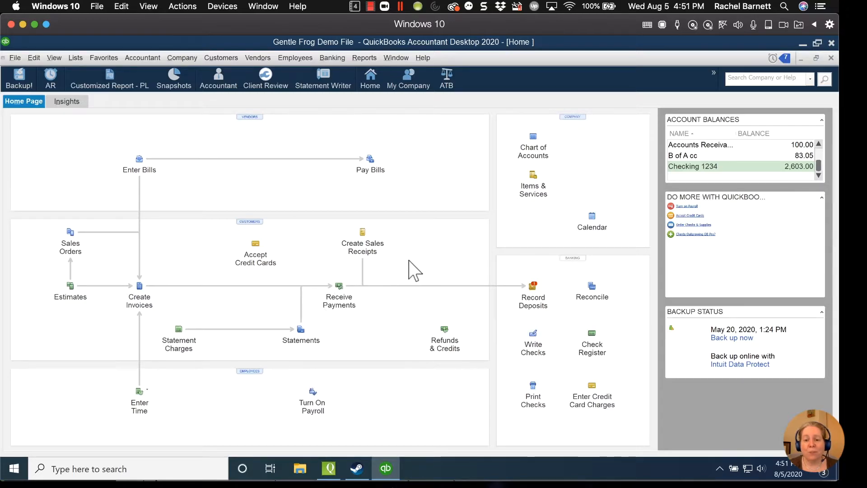
# Step: Switch to QuickBooks Online in the browser, start a new check, and examine the bank account choices
pyautogui.press('super+Tab')
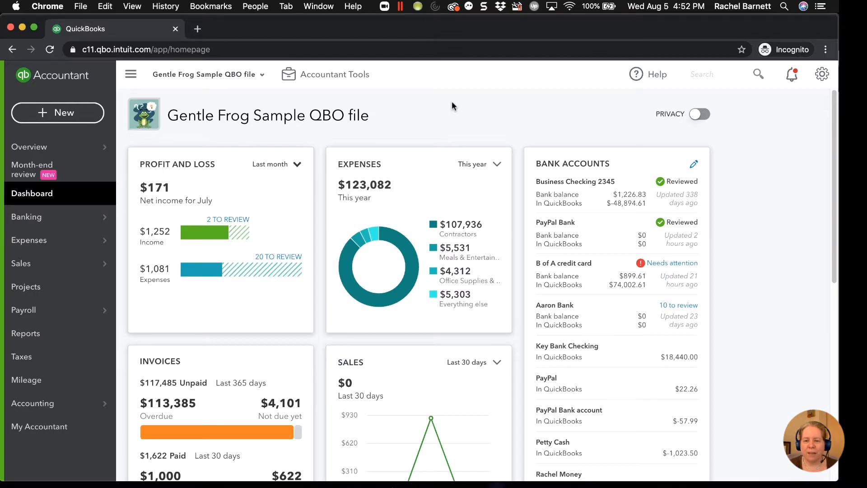
pyautogui.click(54, 117)
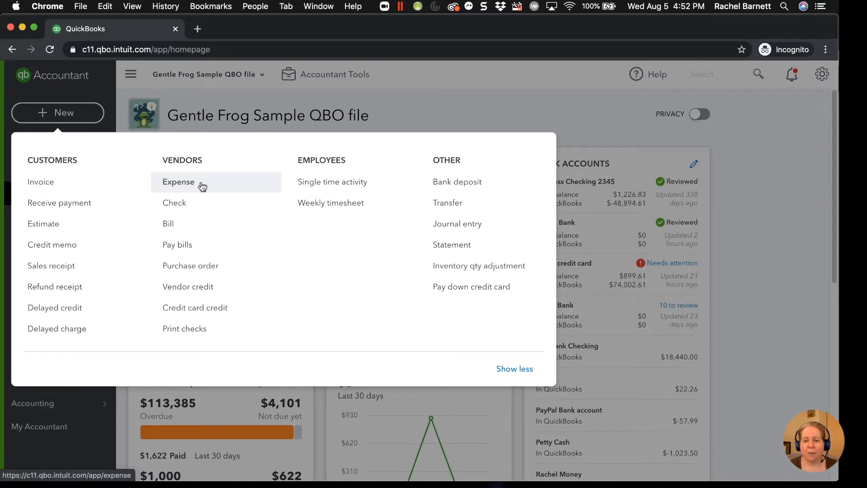
pyautogui.click(186, 206)
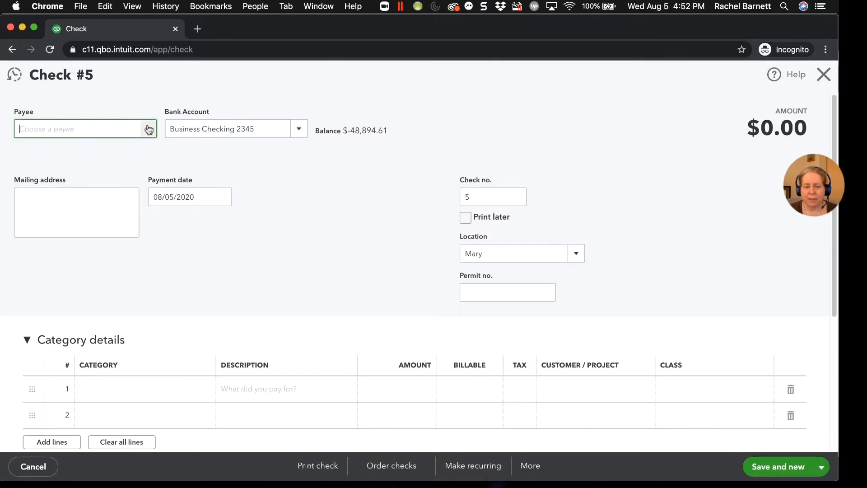
pyautogui.click(305, 130)
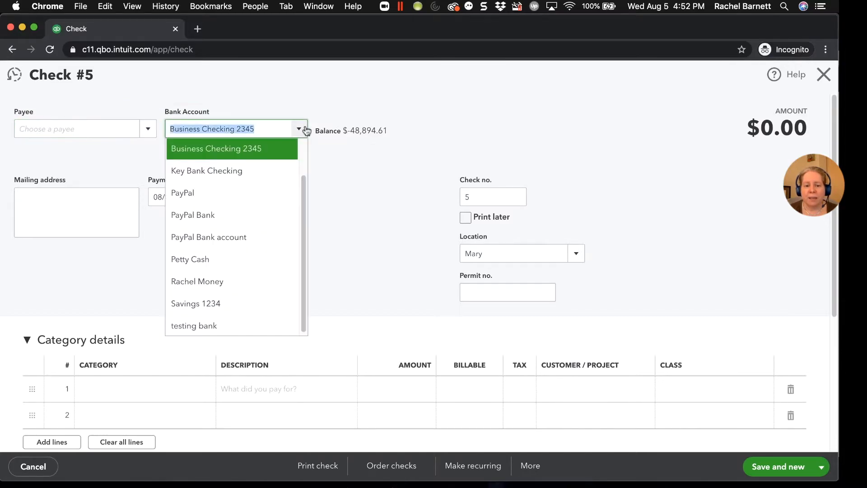
pyautogui.scroll(2, 256, 239)
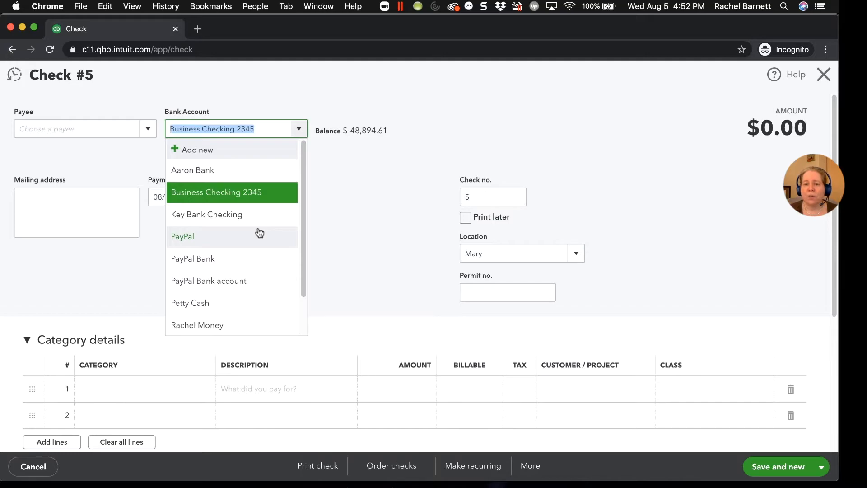
pyautogui.click(333, 230)
pyautogui.click(461, 197)
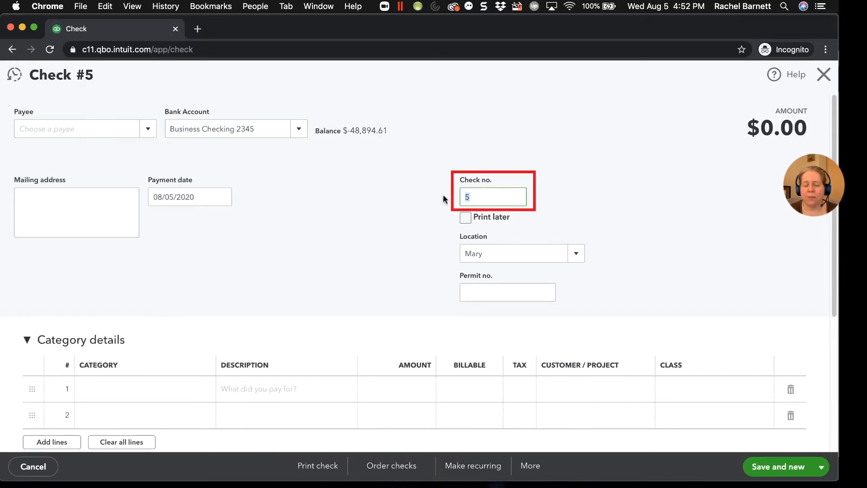
pyautogui.click(466, 218)
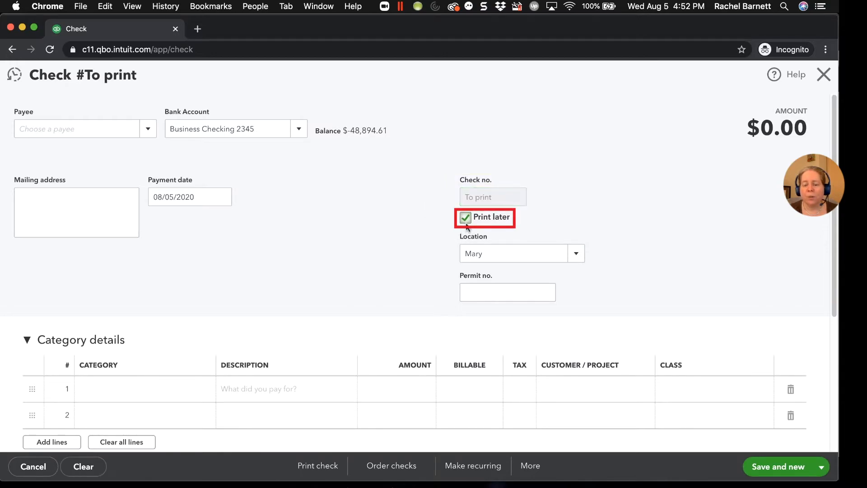
pyautogui.click(466, 220)
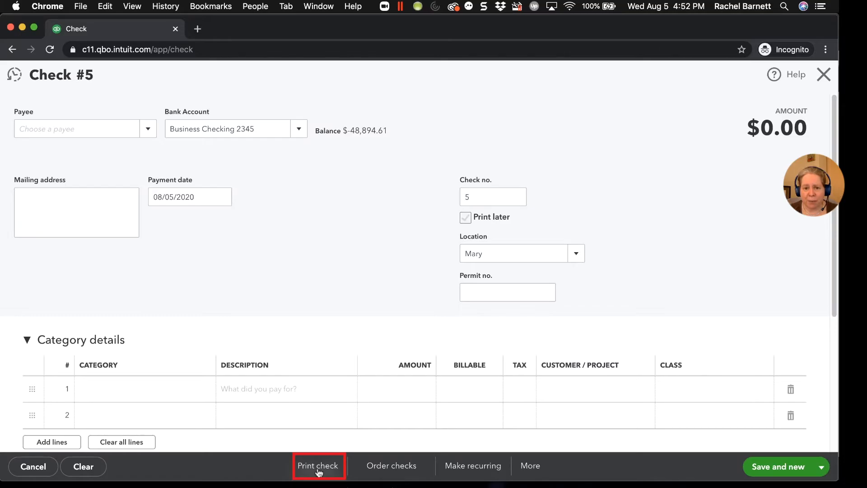
pyautogui.click(37, 471)
pyautogui.click(475, 287)
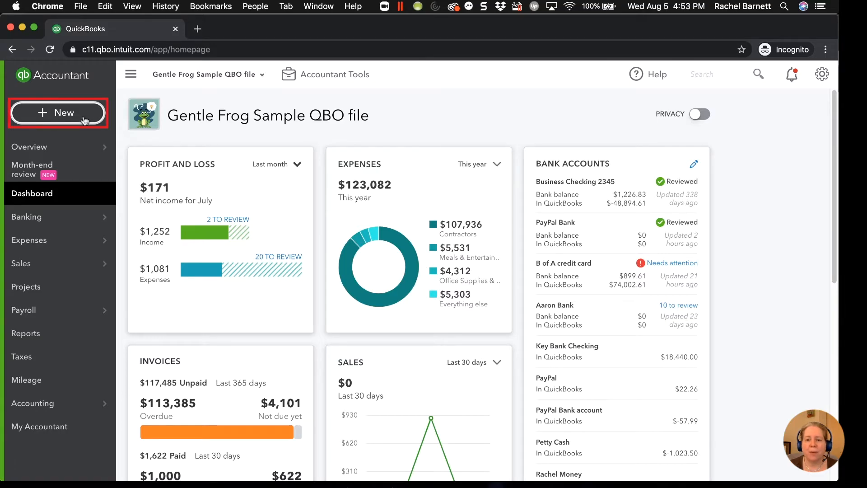
# Step: Start a new expense in QuickBooks Online with Staples as the payee
pyautogui.click(84, 118)
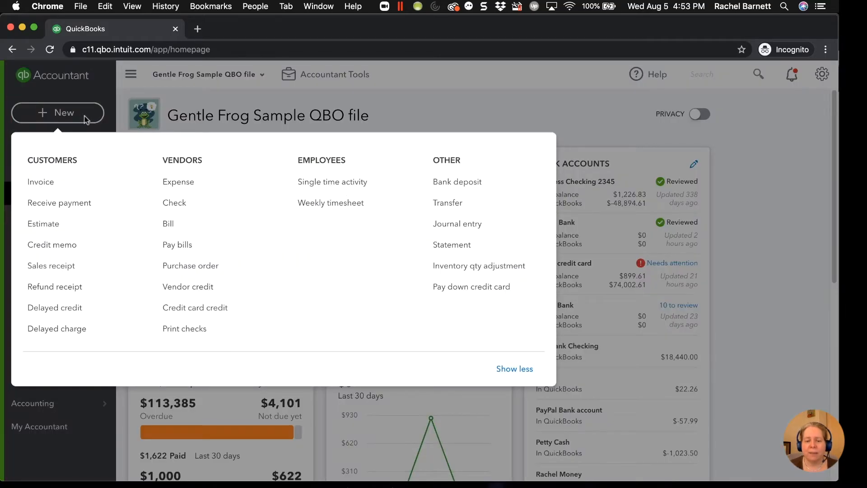
pyautogui.click(182, 183)
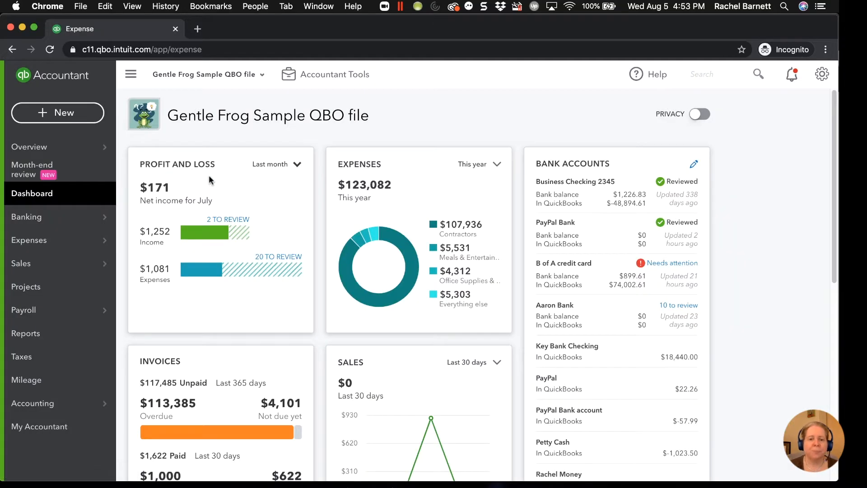
pyautogui.write('Staples')
pyautogui.press('Tab')
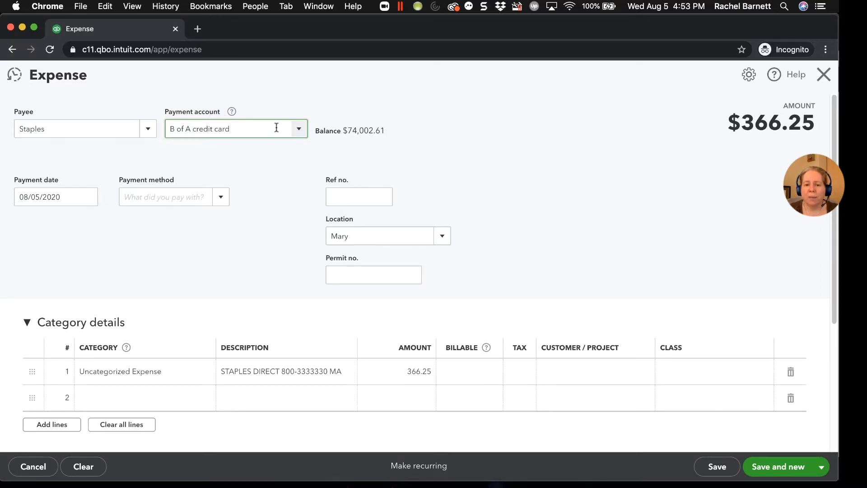
# Step: Compare the payment account options and set the payment account to Key Bank Checking
pyautogui.click(298, 130)
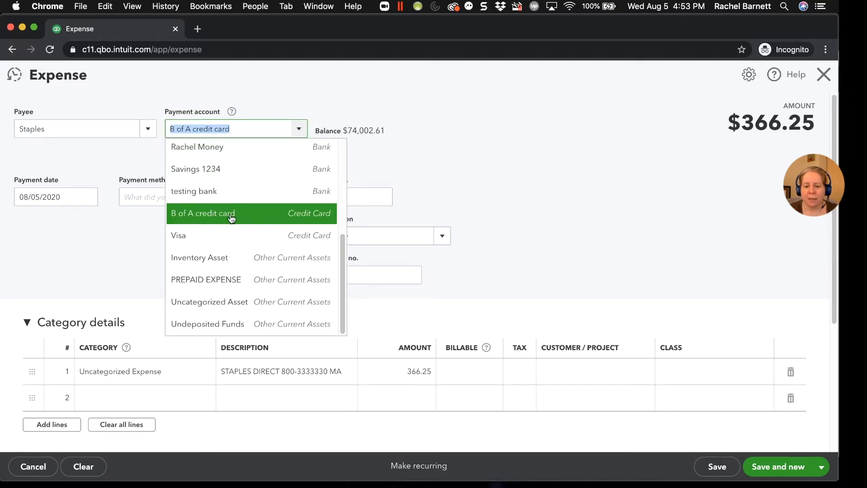
pyautogui.click(203, 235)
pyautogui.click(298, 130)
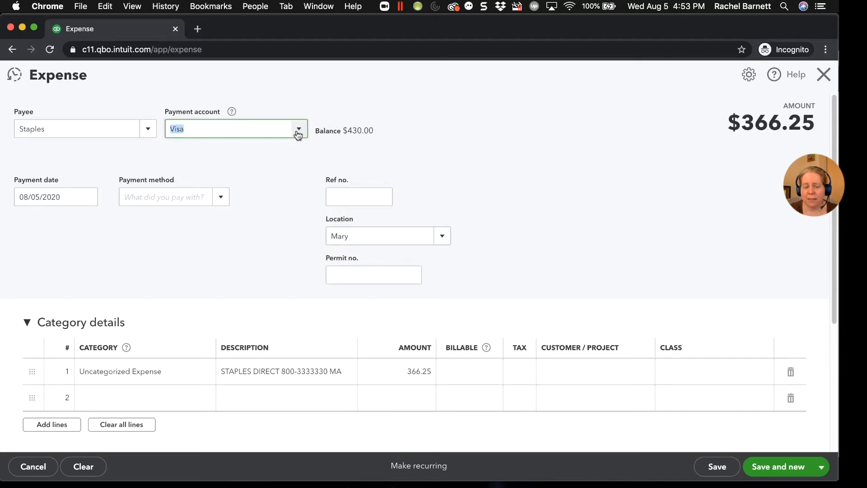
pyautogui.scroll(1, 229, 161)
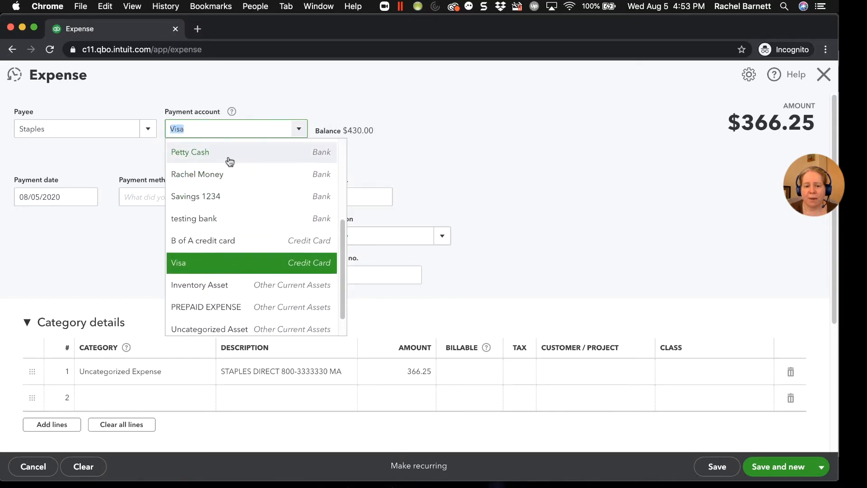
pyautogui.click(228, 151)
pyautogui.click(296, 131)
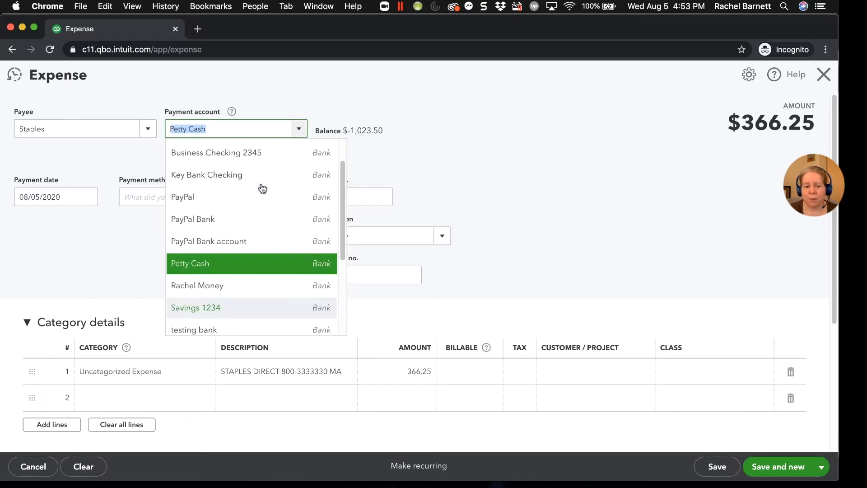
pyautogui.click(231, 180)
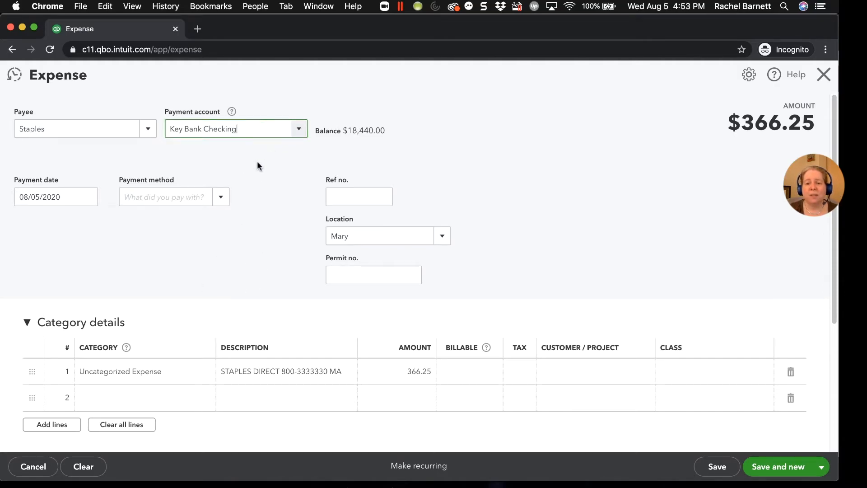
# Step: Categorize the first line as Office Supplies & Software and set its amount to 50.00
pyautogui.click(148, 371)
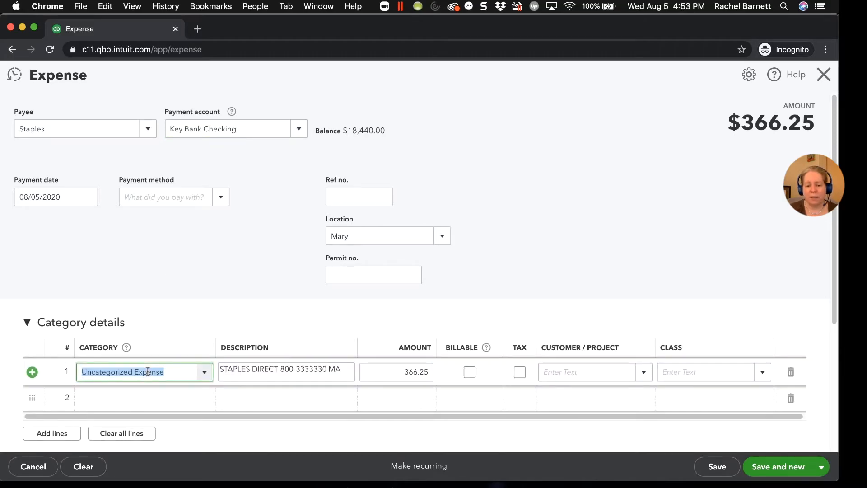
pyautogui.write('office')
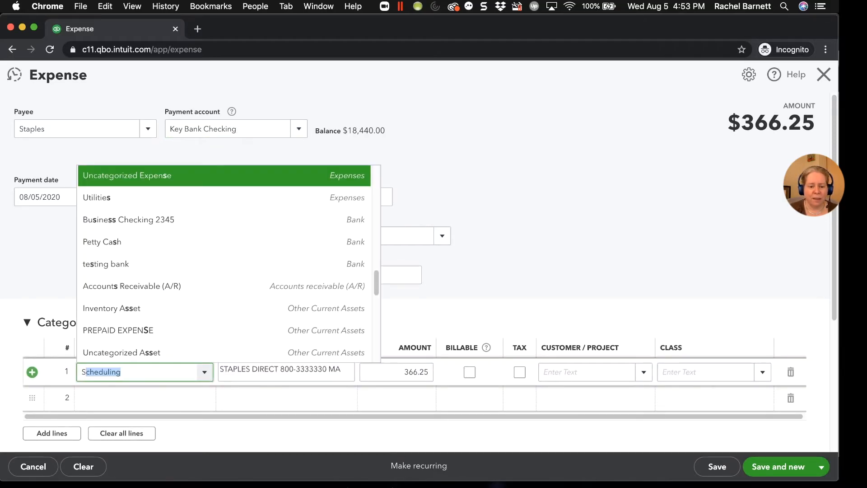
pyautogui.press('Tab')
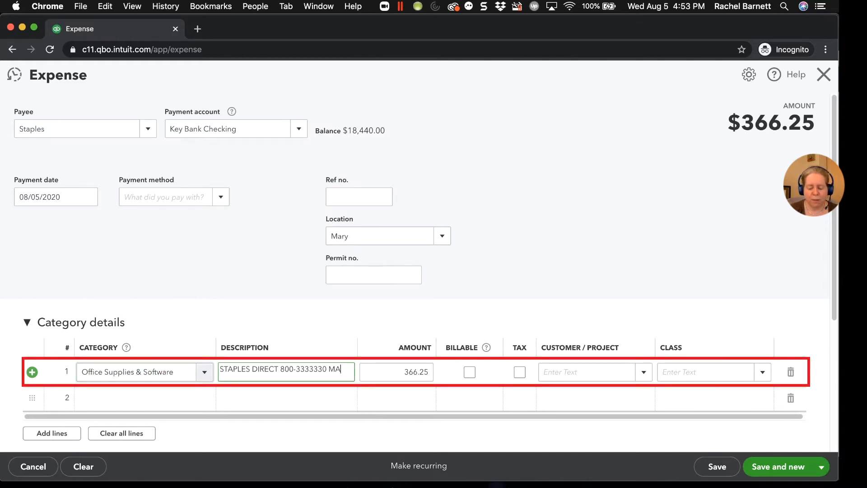
pyautogui.press('Tab')
pyautogui.write('50.00')
pyautogui.press('Tab')
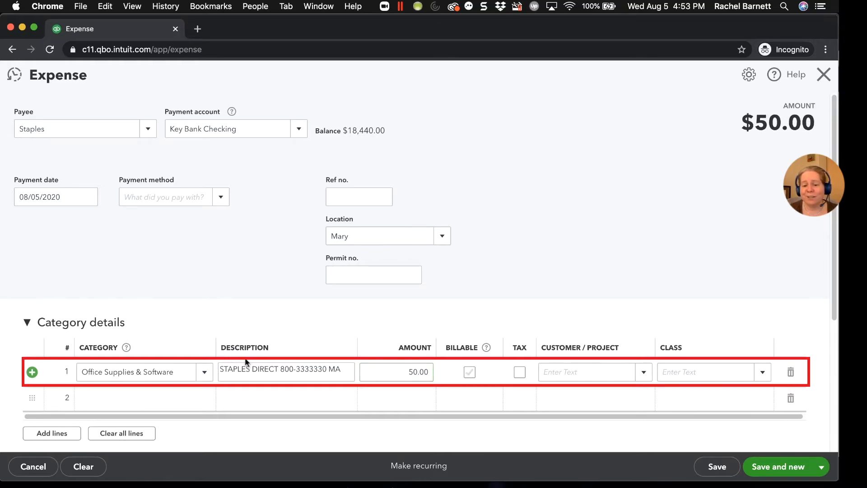
# Step: Clear the line's description and save and close the expense
pyautogui.click(423, 371)
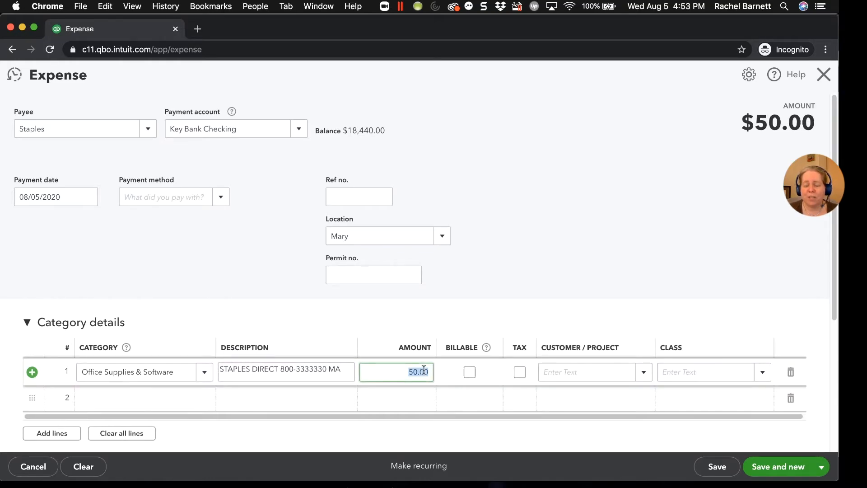
pyautogui.click(331, 372)
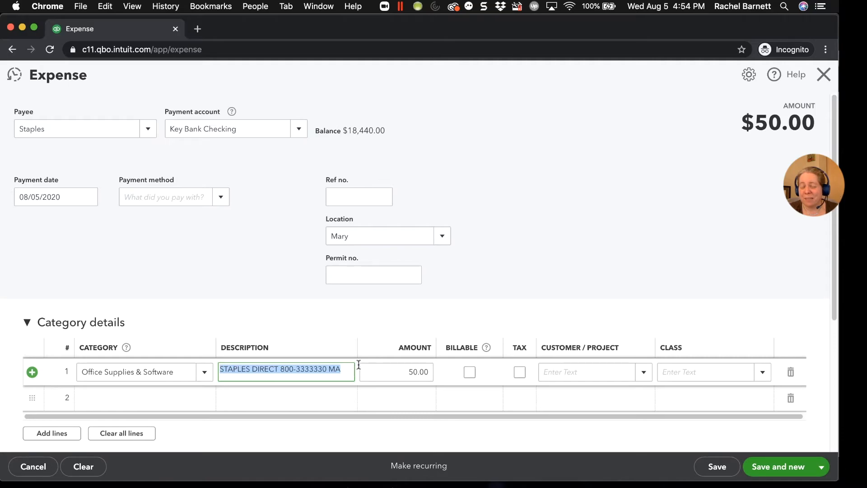
pyautogui.scroll(-2, 327, 378)
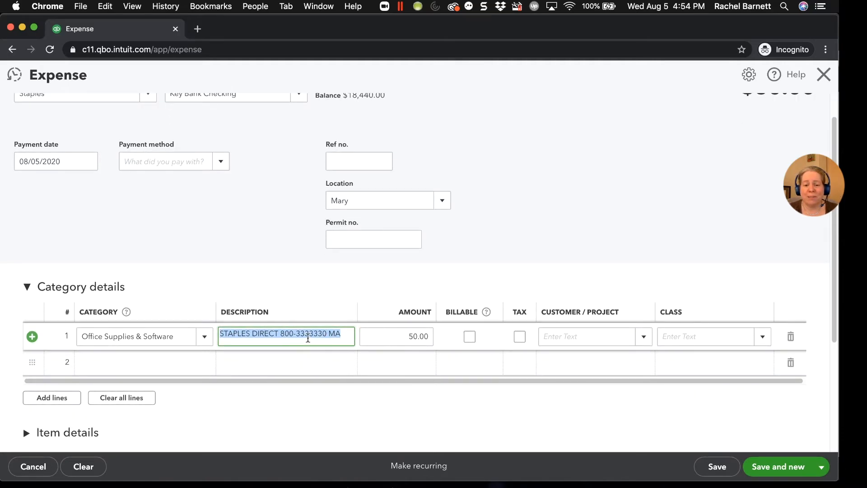
pyautogui.scroll(2, 308, 339)
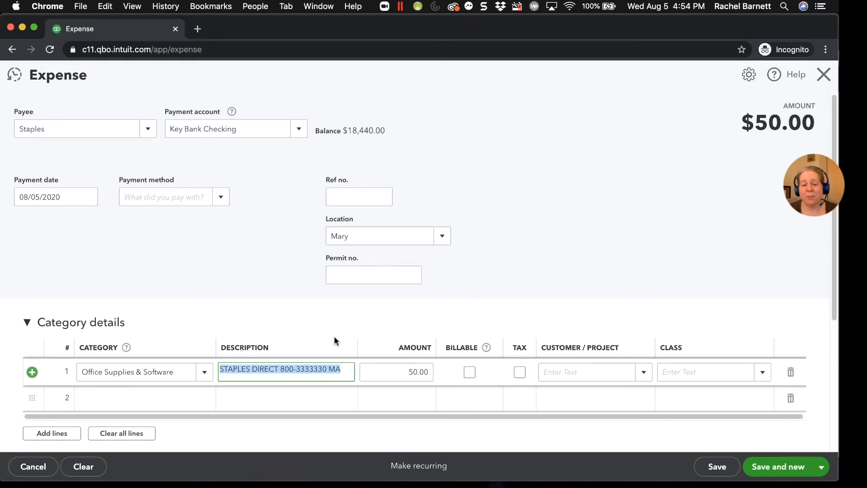
pyautogui.press('BackSpace')
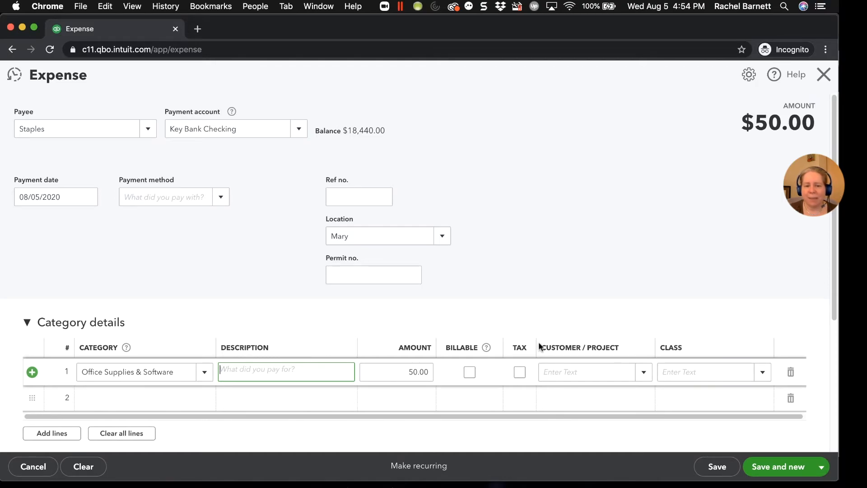
pyautogui.click(823, 468)
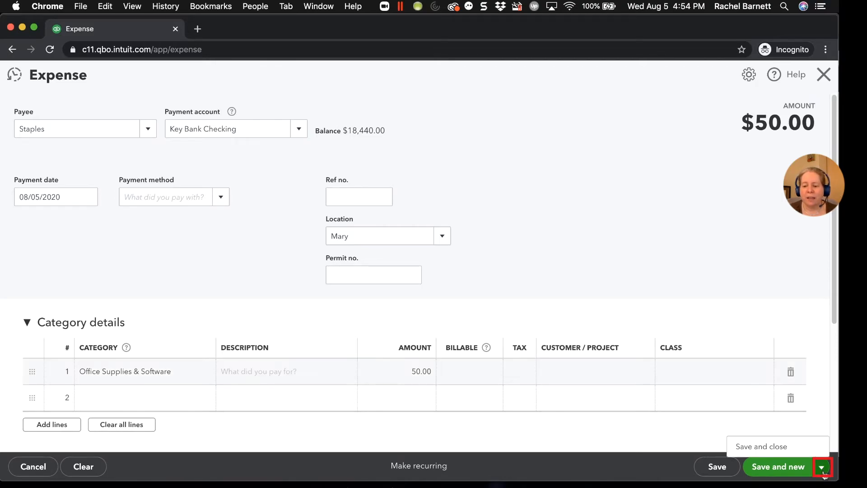
pyautogui.click(776, 449)
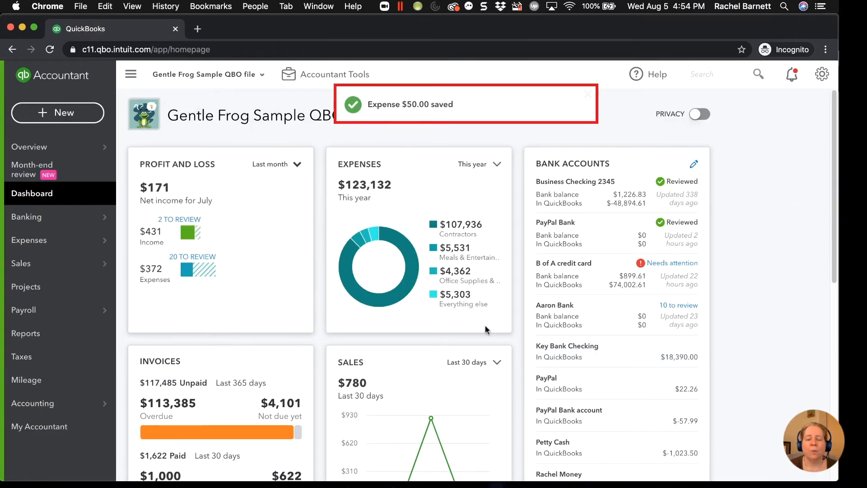
# Step: Switch back to QuickBooks Desktop
pyautogui.click(77, 118)
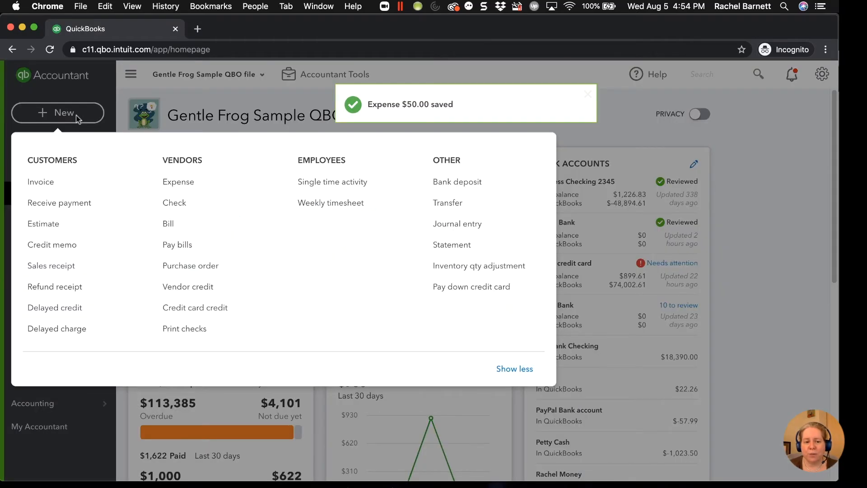
pyautogui.click(76, 118)
pyautogui.press('super+Tab')
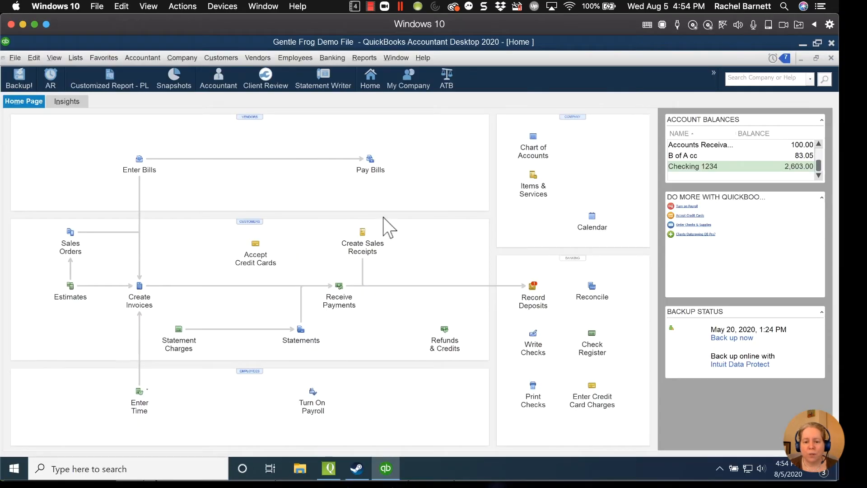